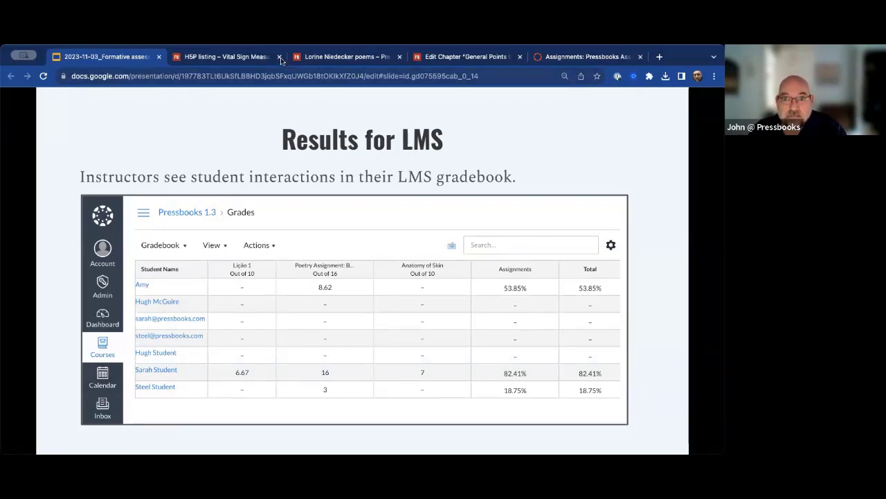
# Switch to the Pressbooks demo book and open the Lorine Niedecker poems chapter for editing.
pyautogui.click(340, 60)
pyautogui.scroll(5, 366, 154)
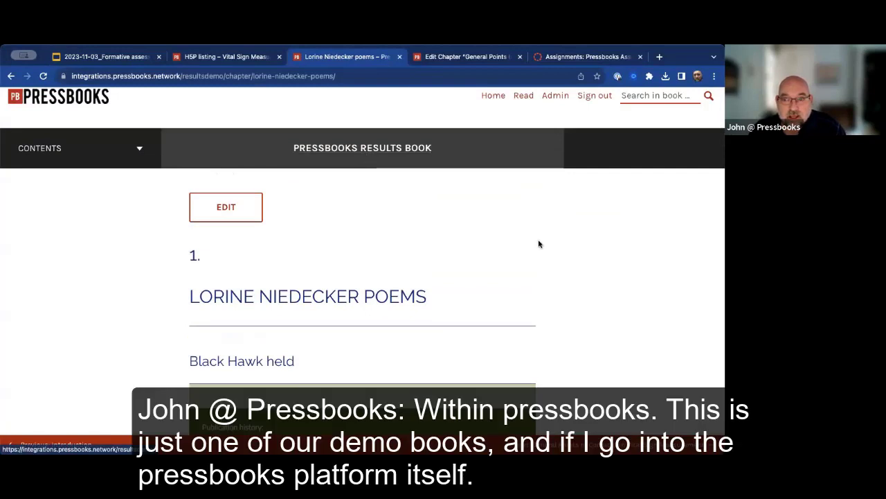
pyautogui.scroll(1, 541, 250)
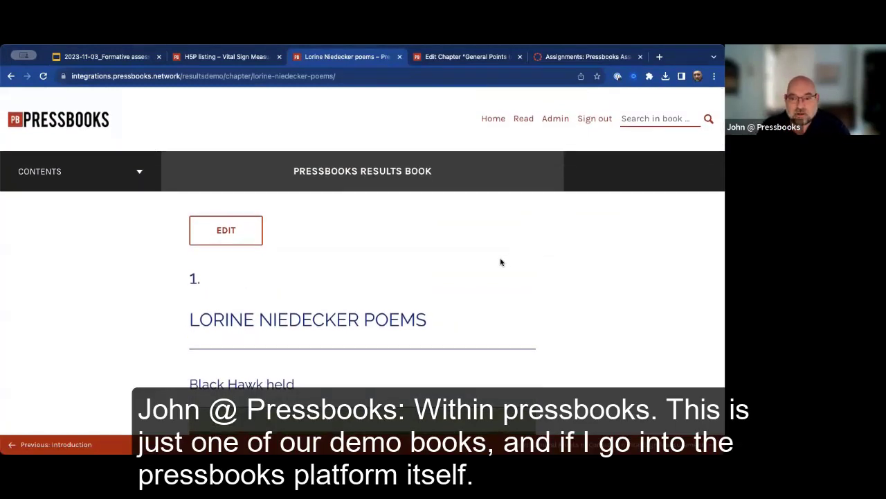
pyautogui.scroll(-1, 501, 262)
pyautogui.press('Tab')
pyautogui.press('Return')
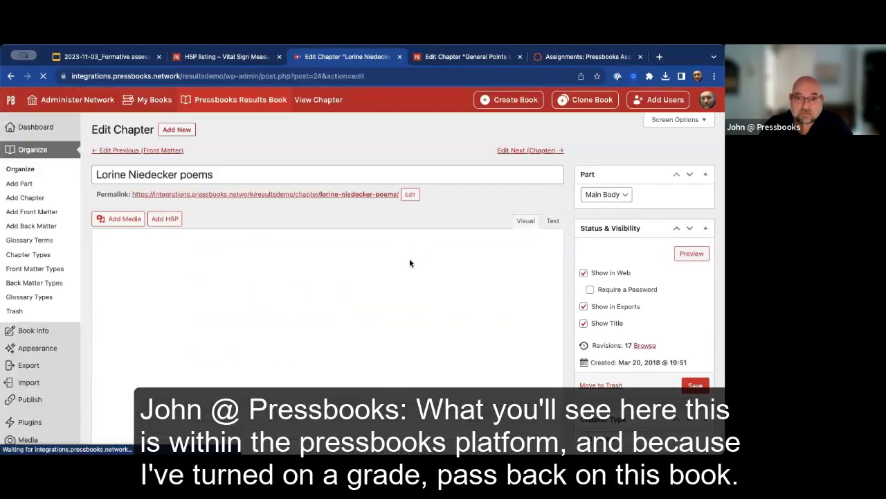
# Examine the chapter's embedded H5P activities and its LMS Grade reporting settings, including max scores, score report inclusion and date options.
pyautogui.scroll(-5, 283, 300)
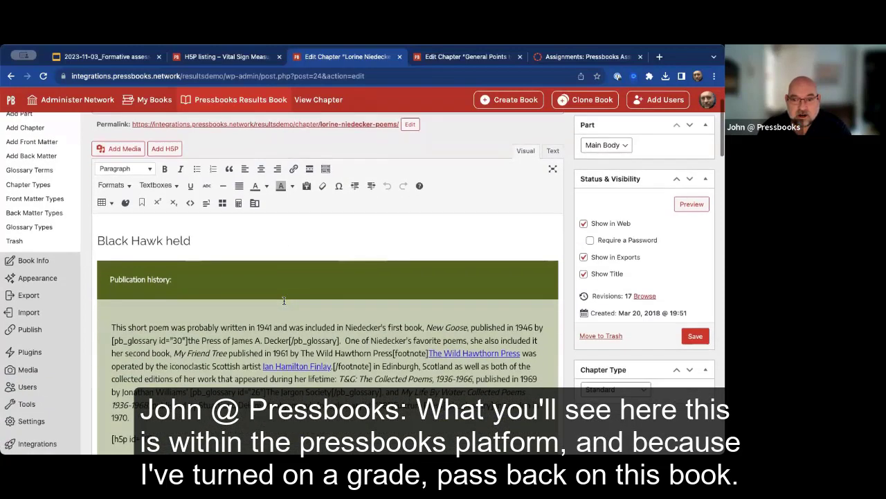
pyautogui.scroll(-3, 280, 298)
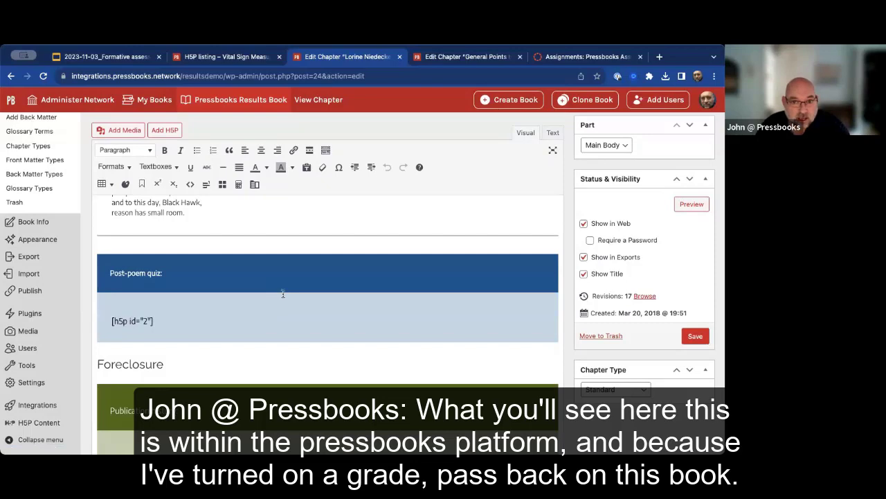
pyautogui.scroll(-15, 305, 286)
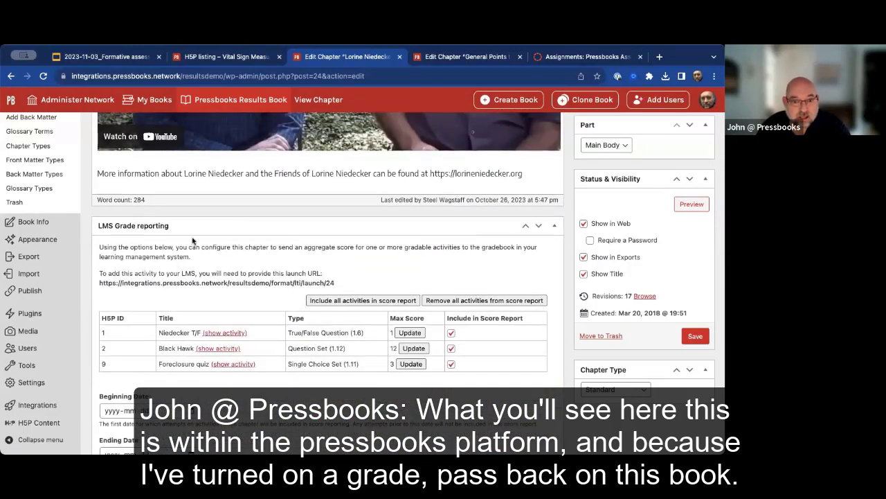
pyautogui.scroll(-1, 193, 241)
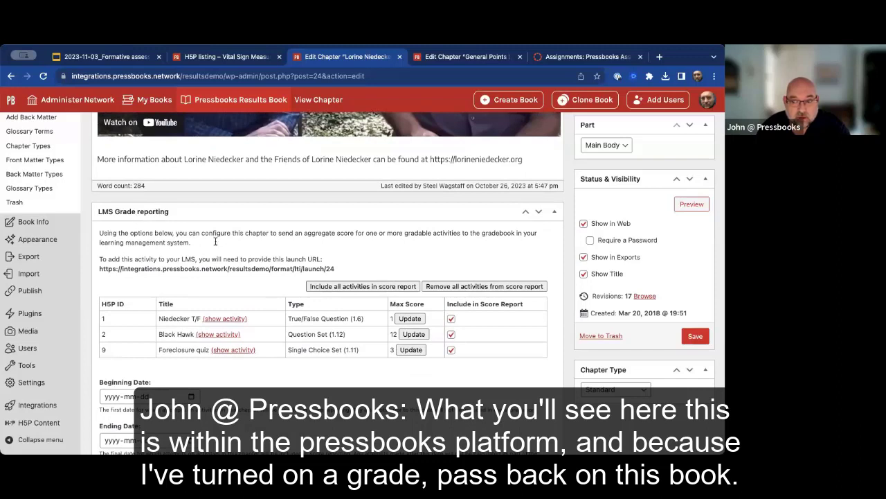
pyautogui.scroll(-2, 218, 240)
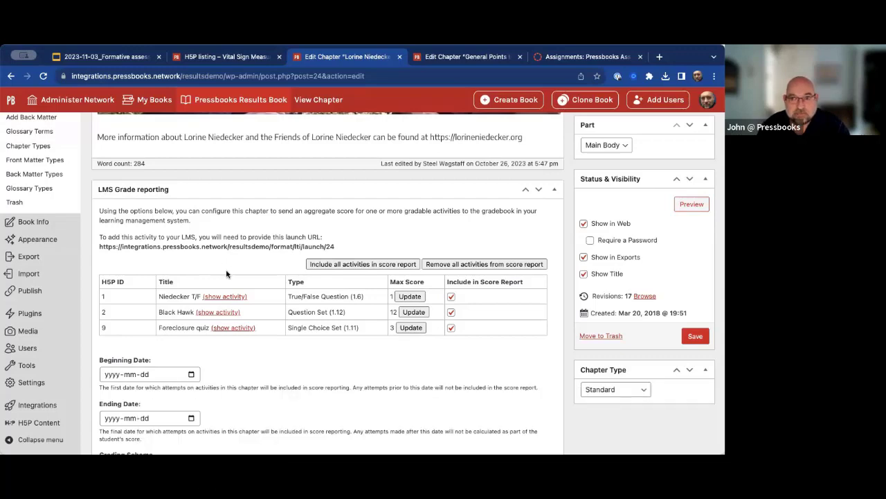
# Switch to the Canvas course's assignments and open the Lorine Niedecker poems assignment at its true/false question.
pyautogui.click(556, 56)
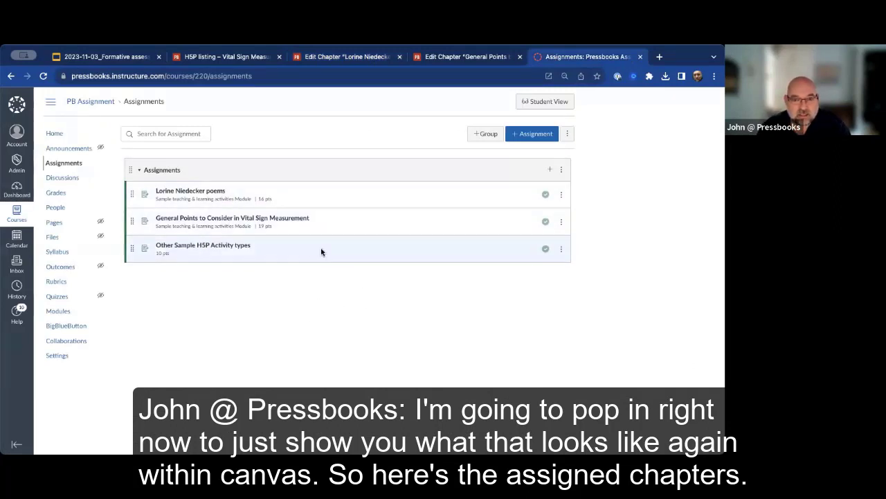
pyautogui.click(201, 194)
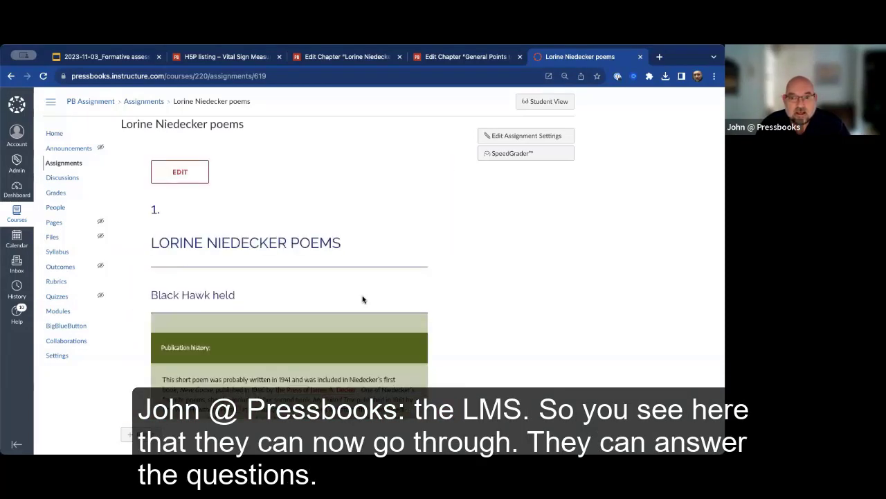
pyautogui.scroll(-5, 349, 286)
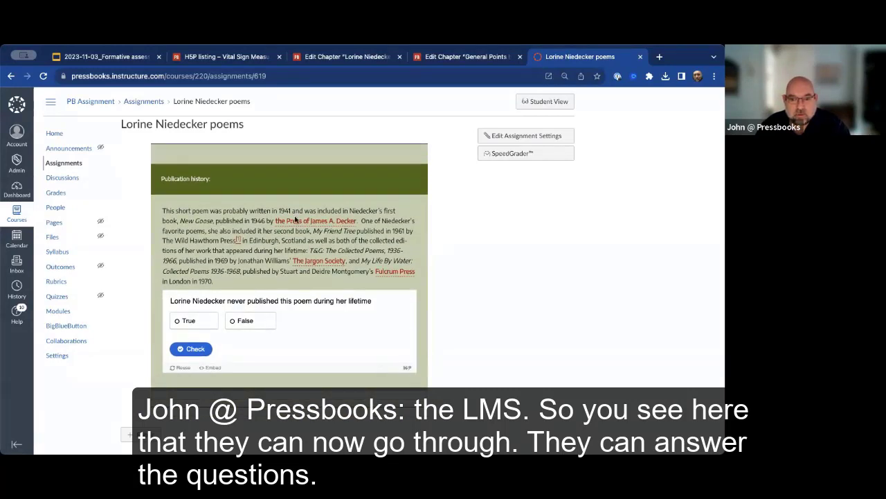
# Check True as the answer to the question about the poem's publication, and retry it with False.
pyautogui.click(195, 326)
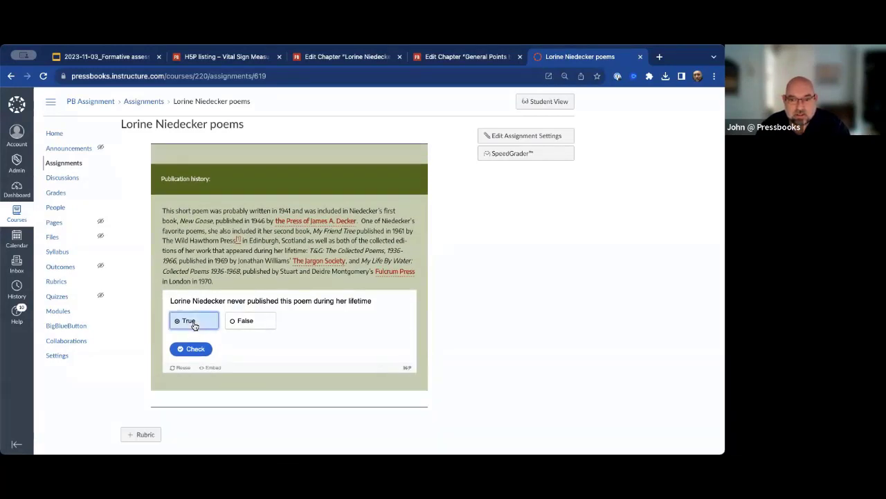
pyautogui.click(192, 349)
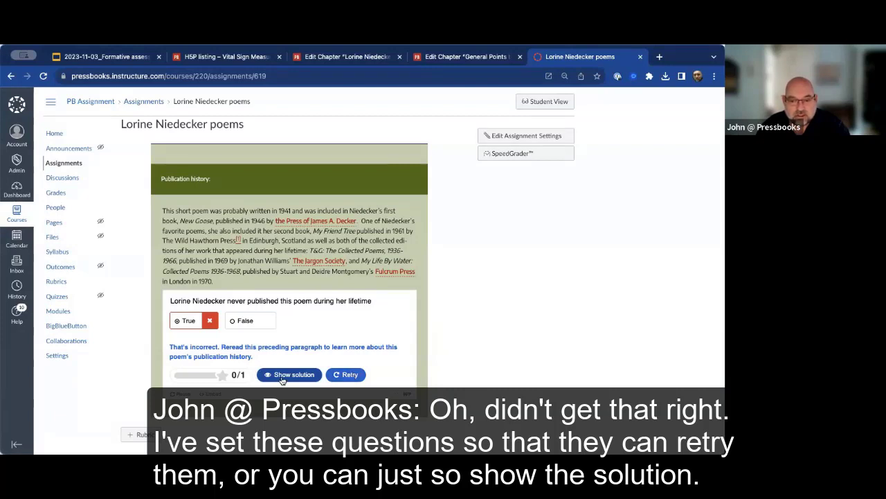
pyautogui.click(348, 375)
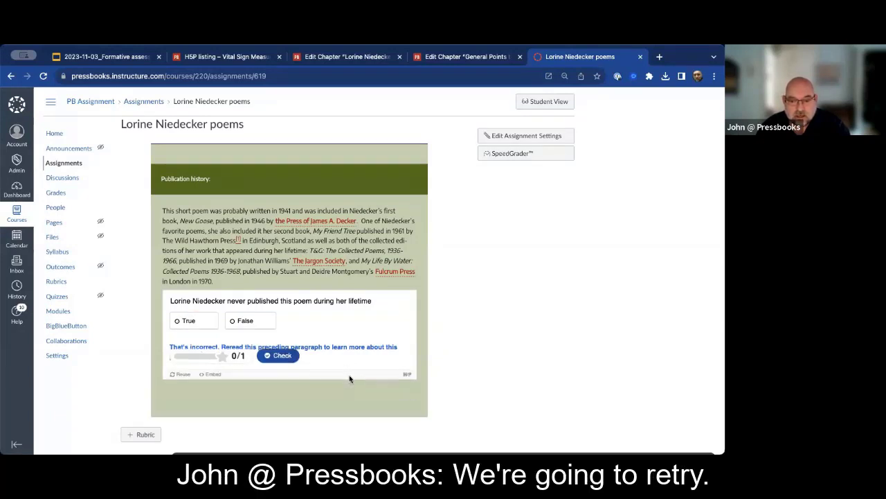
pyautogui.click(270, 322)
pyautogui.click(193, 348)
# Look through the first post-poem quiz up to its fourth question and examine the Foreclosure poem and its quiz without answering.
pyautogui.scroll(-1, 365, 379)
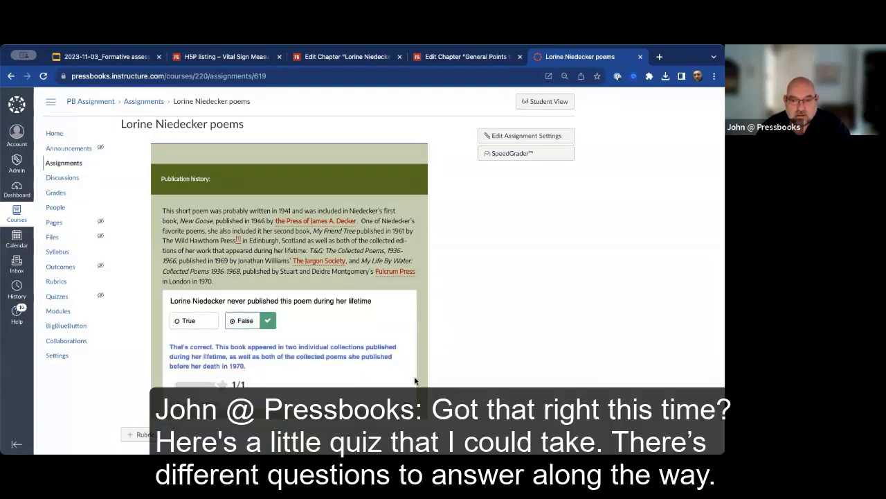
pyautogui.scroll(-10, 365, 380)
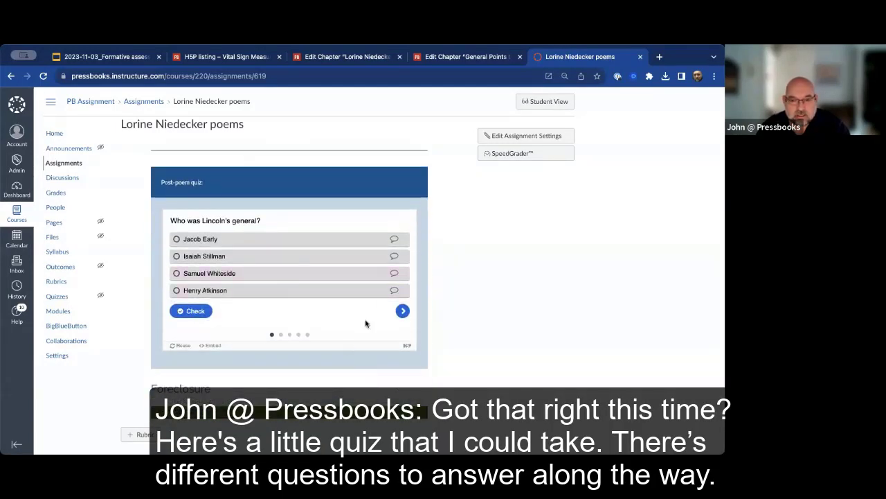
pyautogui.click(402, 311)
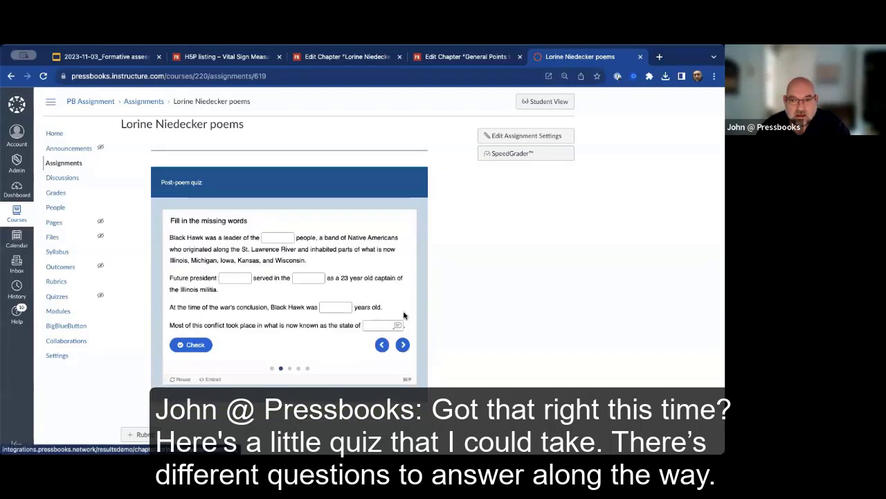
pyautogui.click(403, 345)
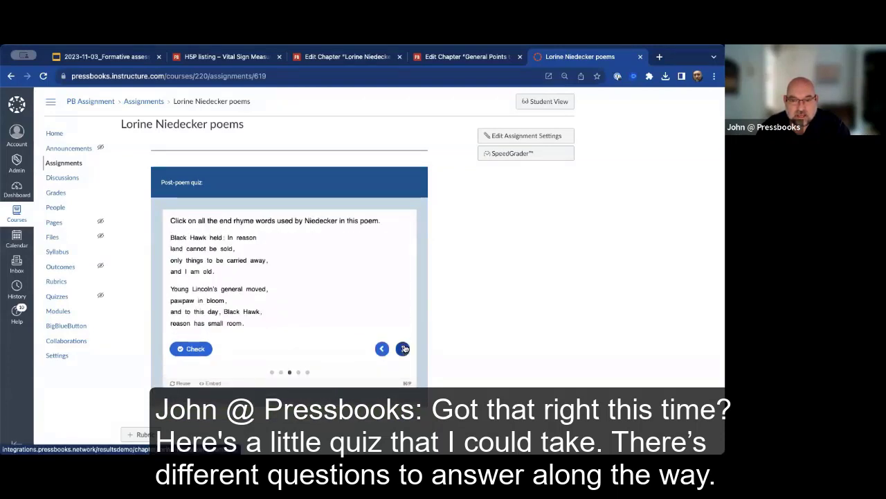
pyautogui.click(402, 348)
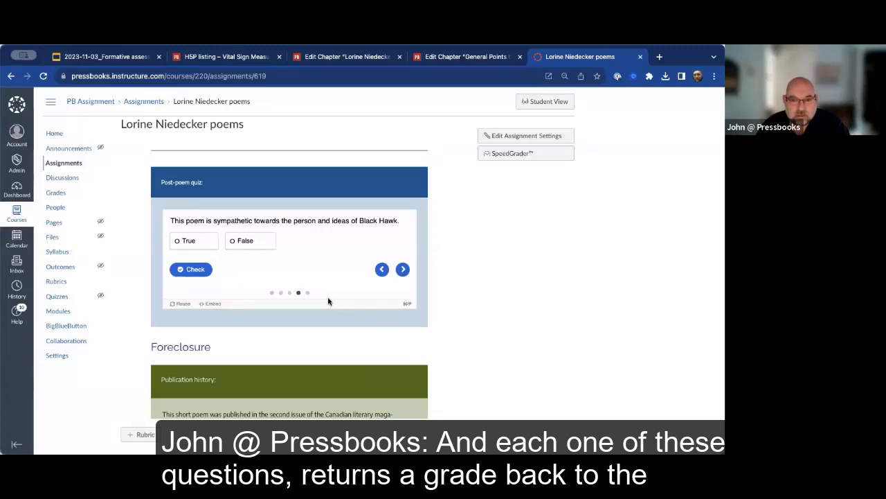
pyautogui.scroll(-3, 330, 299)
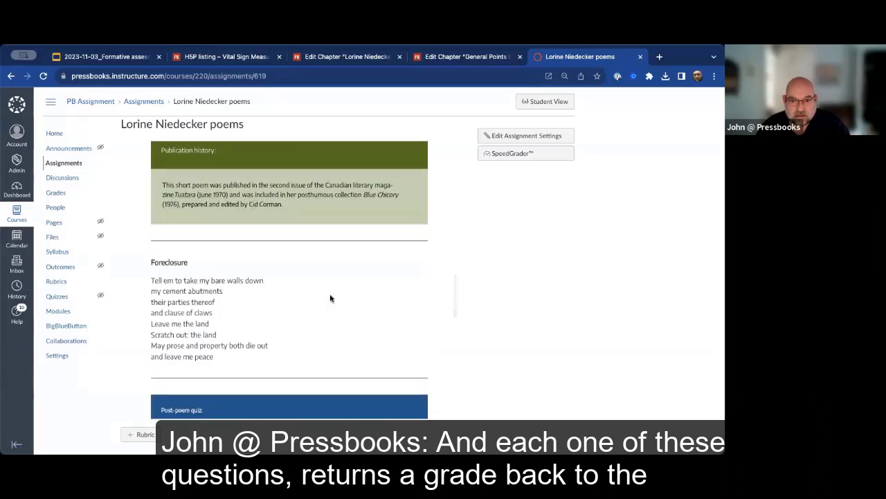
pyautogui.scroll(-3, 330, 300)
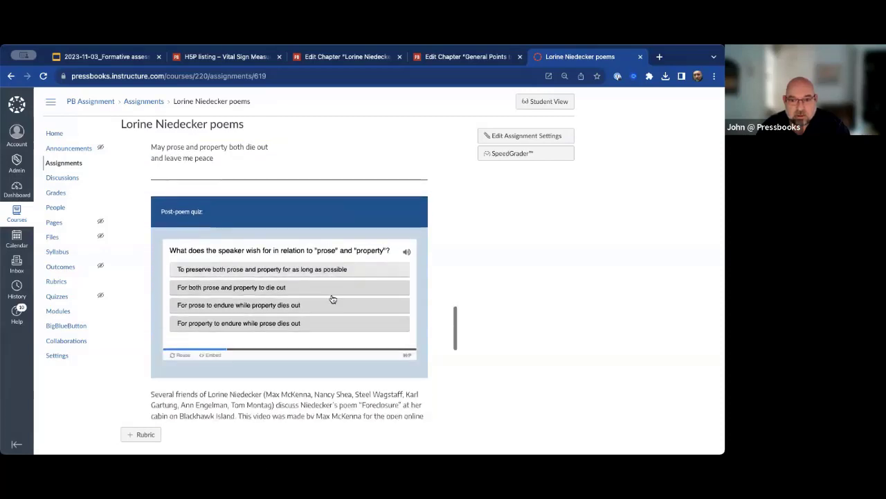
pyautogui.scroll(-1, 284, 285)
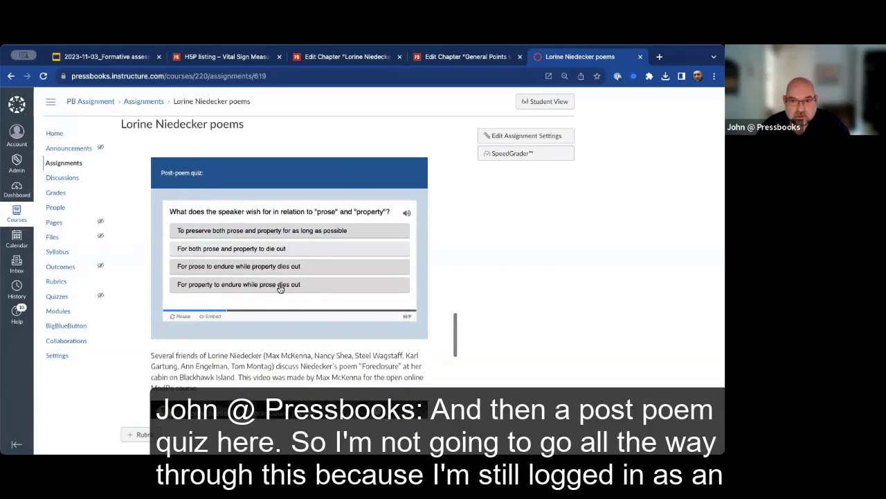
pyautogui.scroll(-3, 280, 288)
pyautogui.scroll(8, 278, 284)
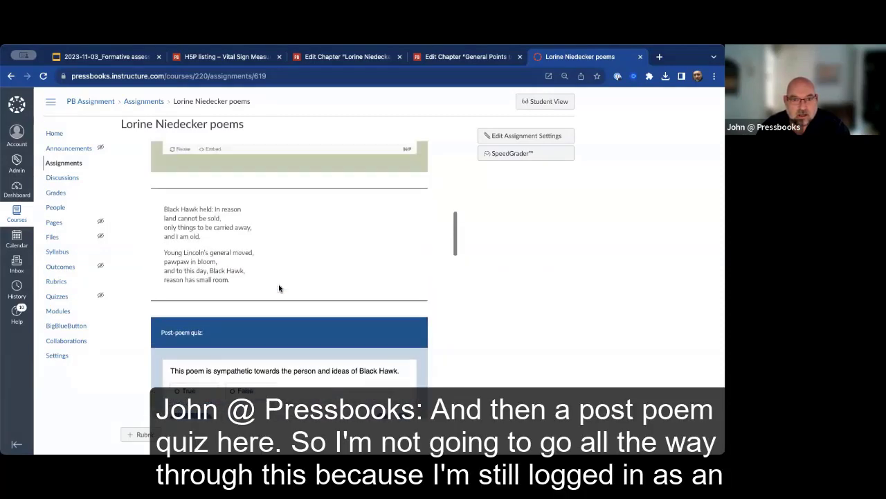
pyautogui.scroll(10, 279, 289)
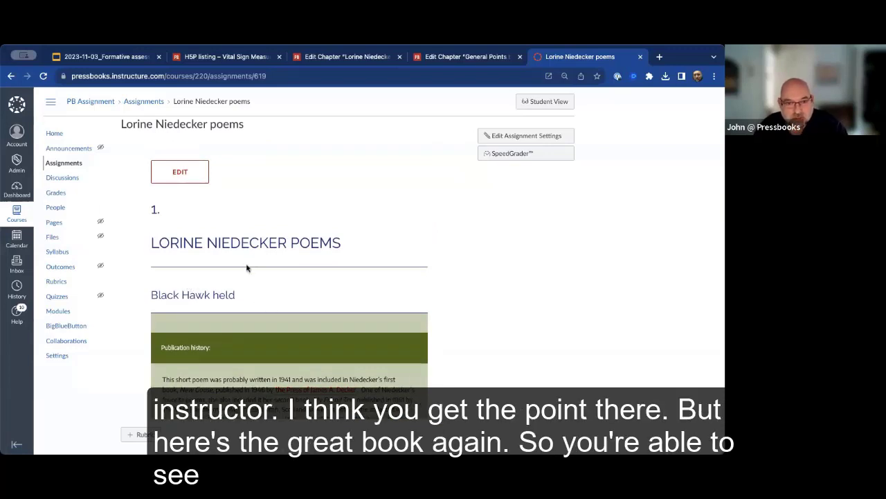
# View the course gradebook, and return to the PB Assignment course to reach the Pressbooks Activity Viewer.
pyautogui.click(56, 194)
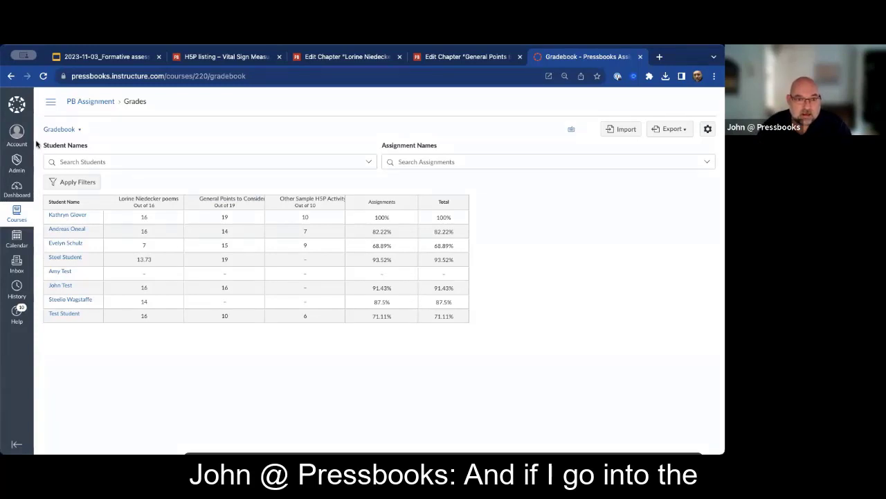
pyautogui.click(101, 106)
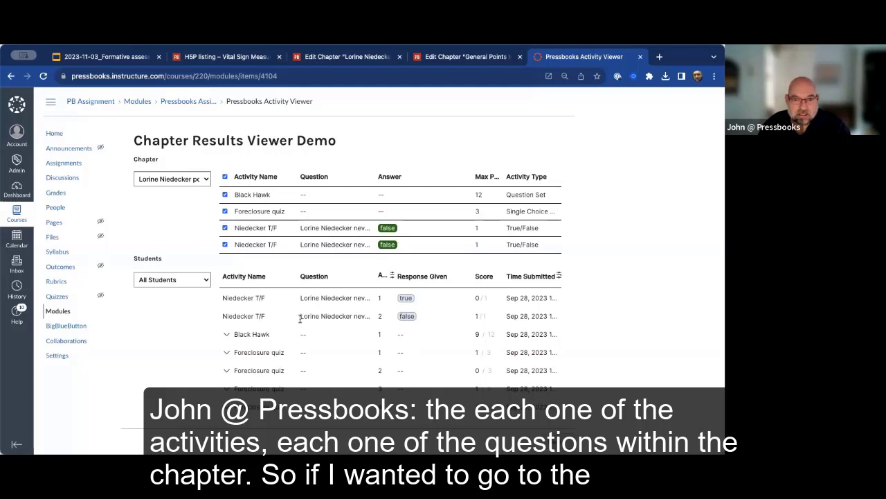
# Show chapter results for General Points to Consider in Vital Sign Measurement, filtered to the test student and to another individual student.
pyautogui.click(202, 179)
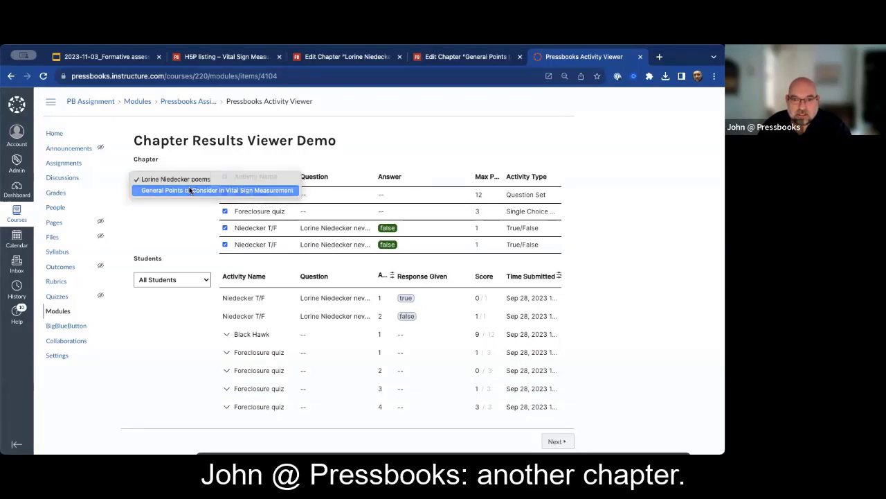
pyautogui.click(190, 190)
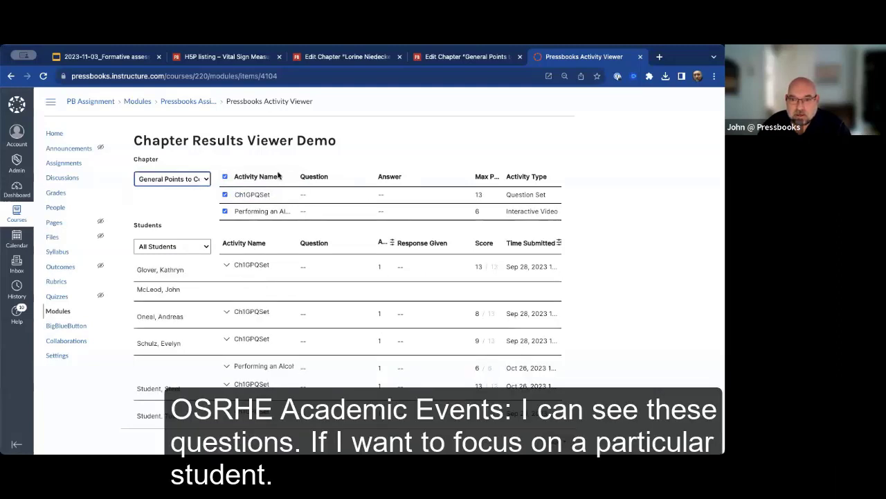
pyautogui.click(207, 250)
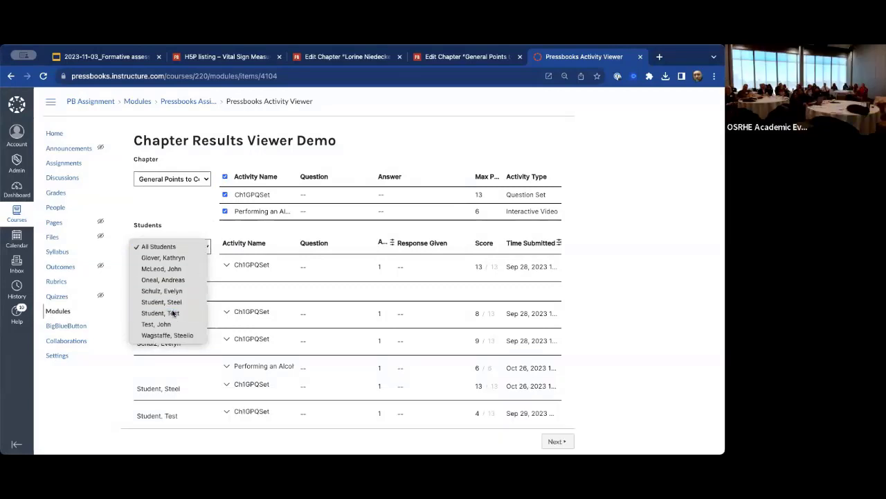
pyautogui.click(172, 312)
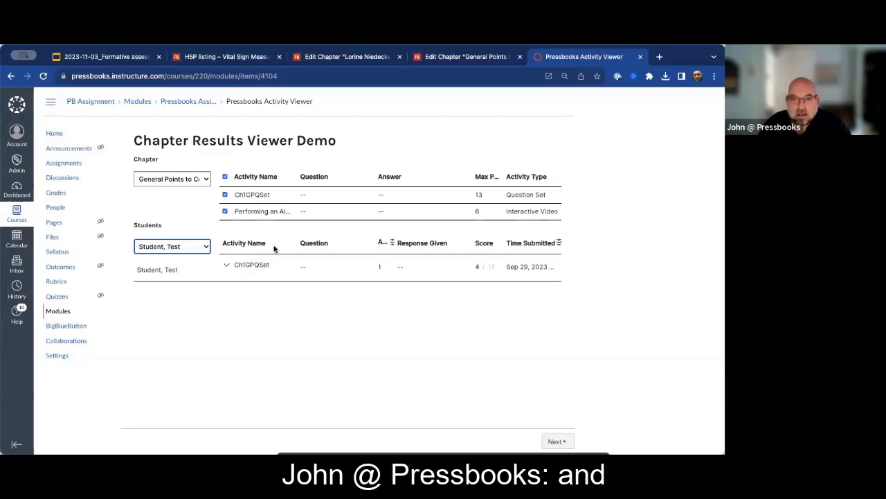
pyautogui.click(190, 251)
pyautogui.click(185, 258)
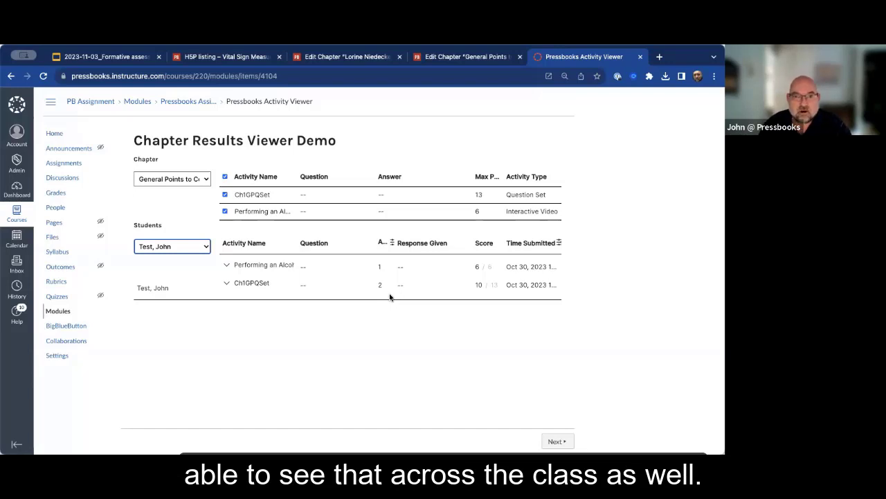
# Switch back to the Google Slides presentation and advance to the Student Experience slide.
pyautogui.click(100, 57)
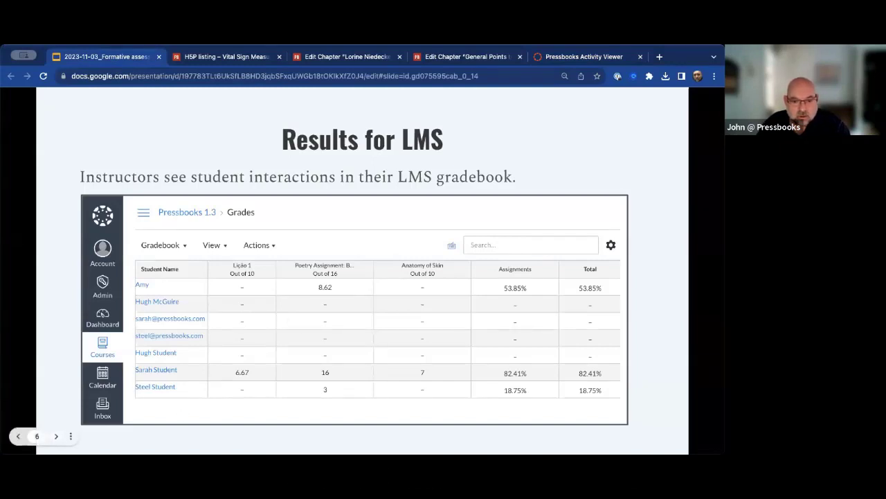
pyautogui.press('Right')
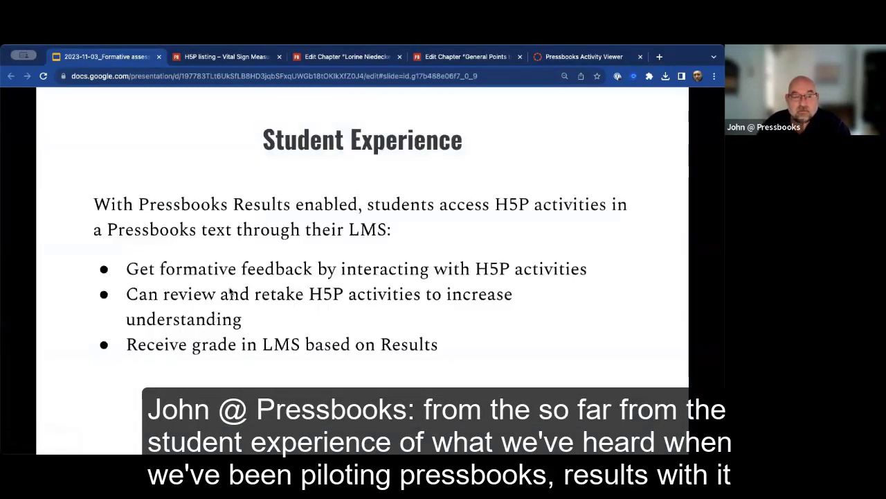